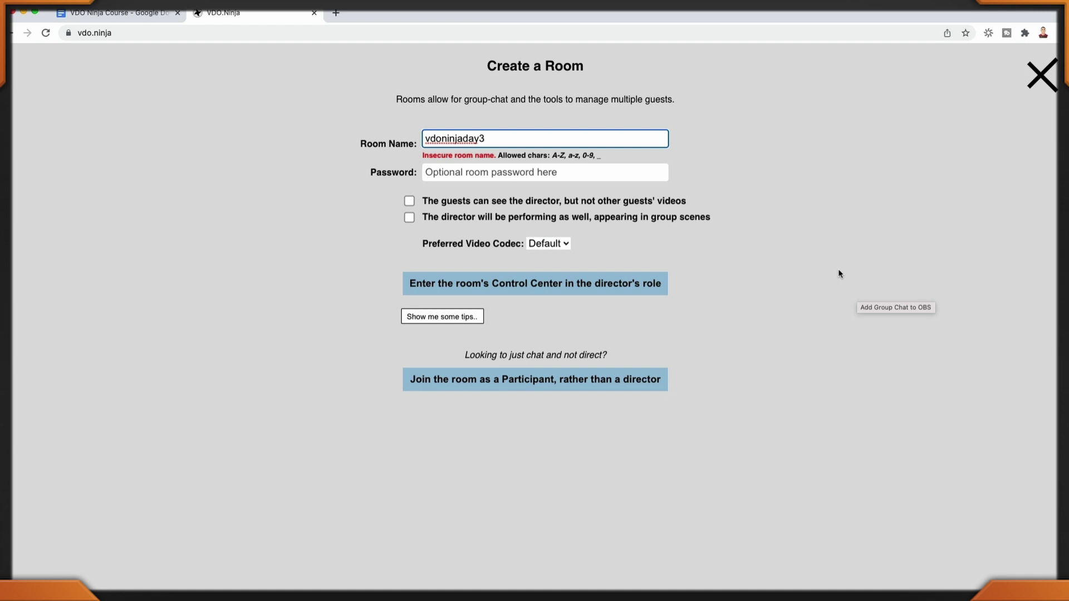
# Create the vdoninjaday3 room with the director also performing in group scenes, entering its Control Center
pyautogui.click(409, 217)
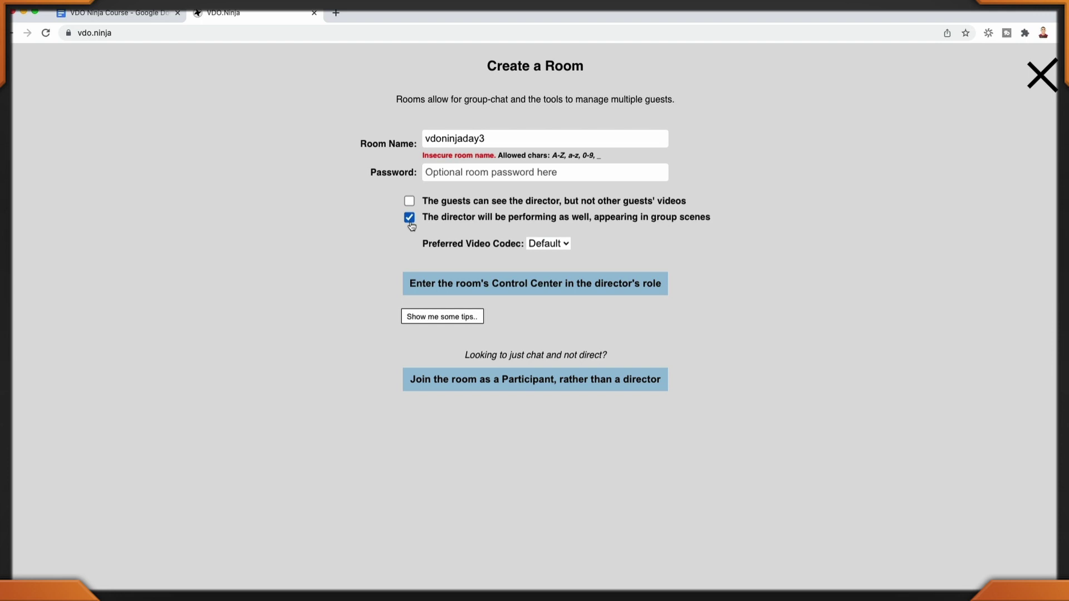
pyautogui.click(500, 288)
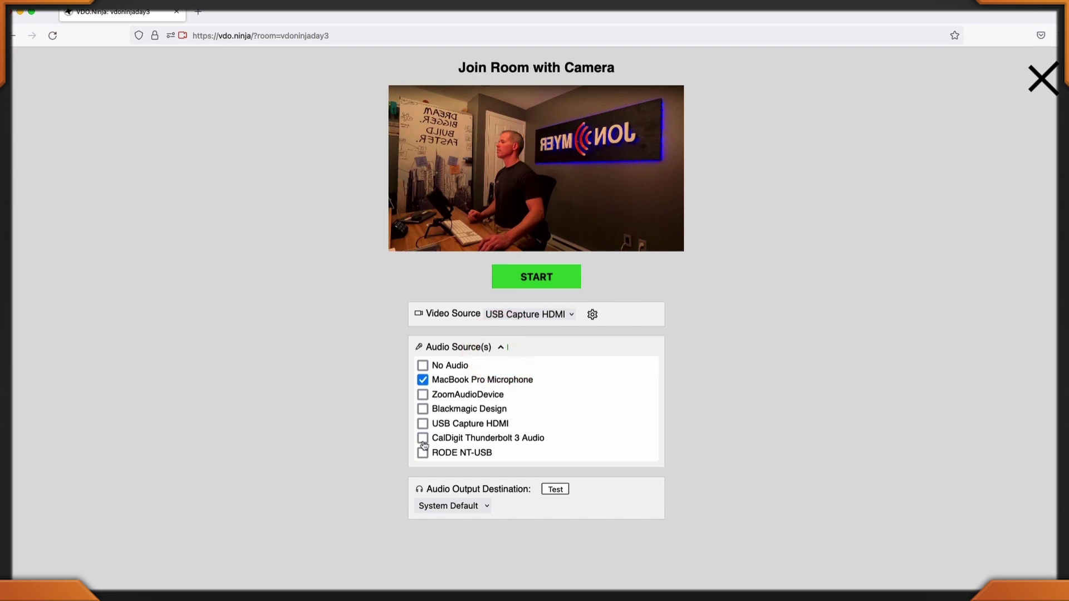
# Join vdoninjaday3 as a guest with the RODE NT-USB microphone, then mute the speaker output
pyautogui.click(422, 452)
pyautogui.click(543, 283)
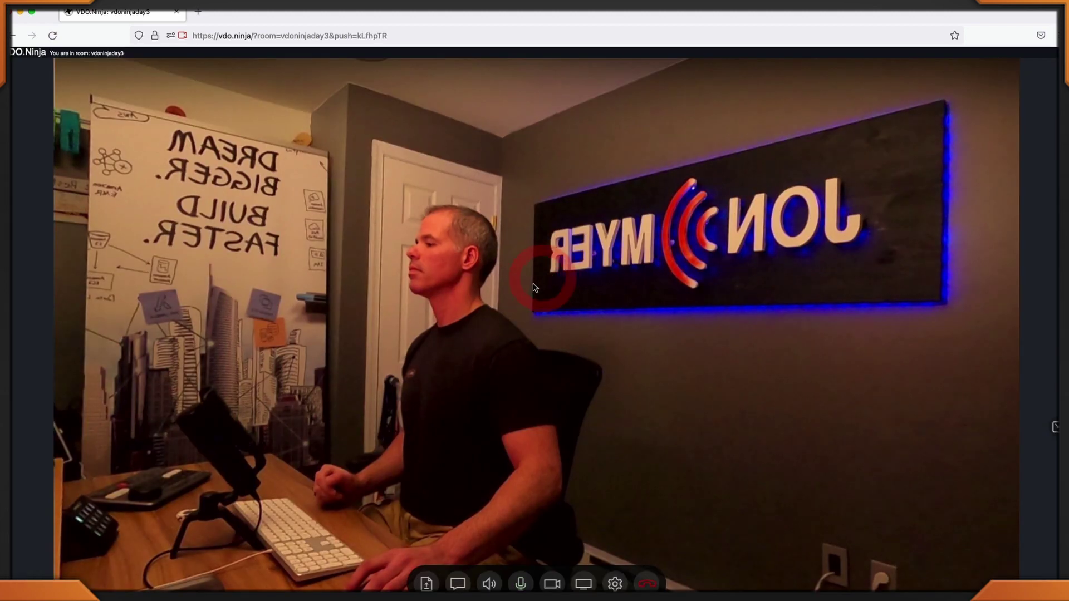
pyautogui.click(489, 583)
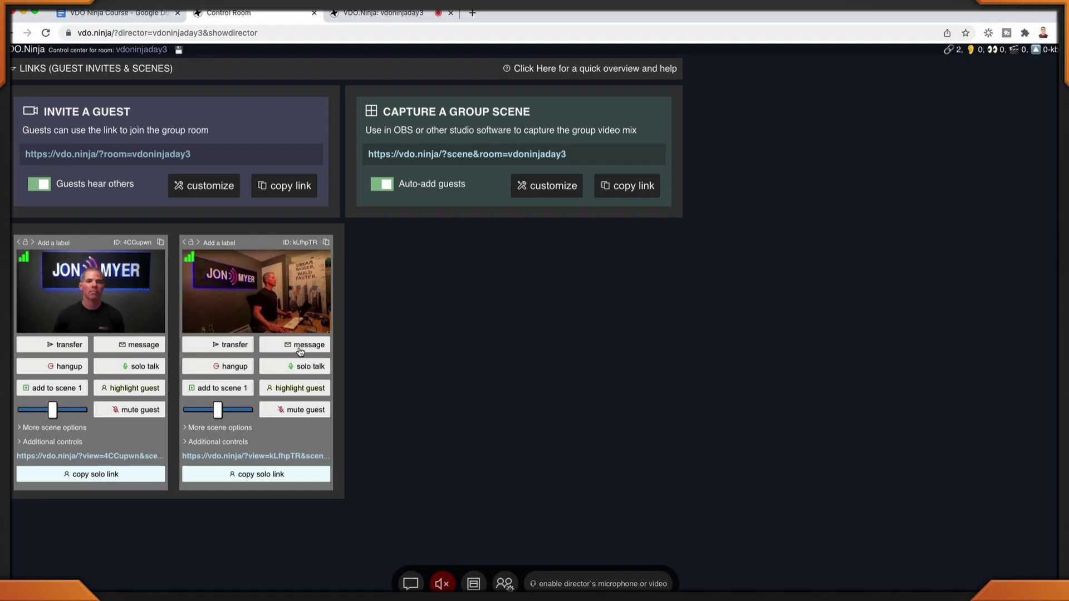
# Send the second guest a 'Hello' message, then try solo talk and dismiss the microphone warning
pyautogui.click(295, 348)
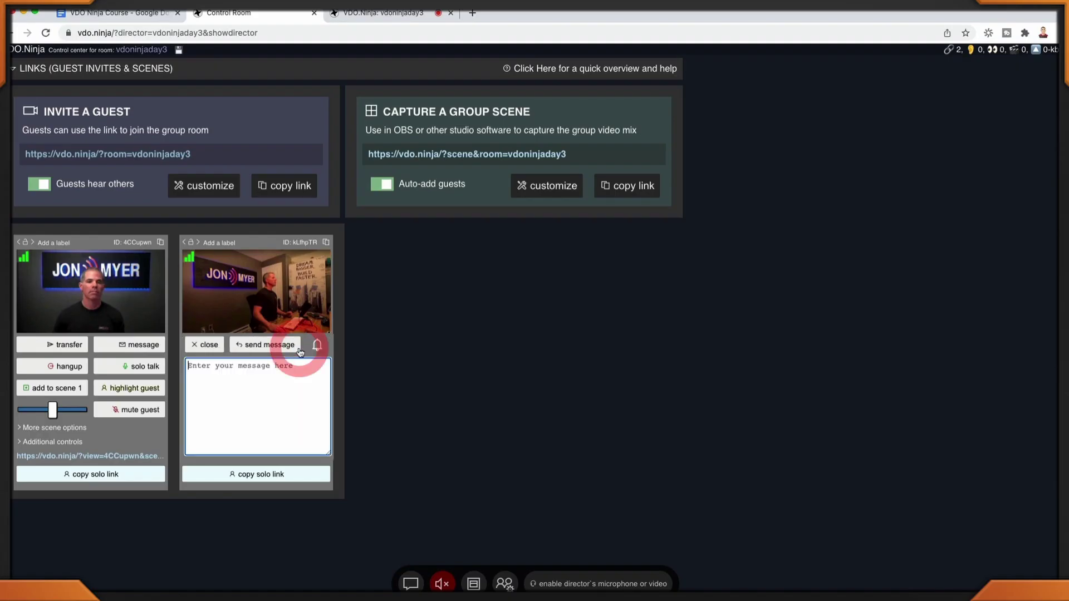
pyautogui.write('Hello')
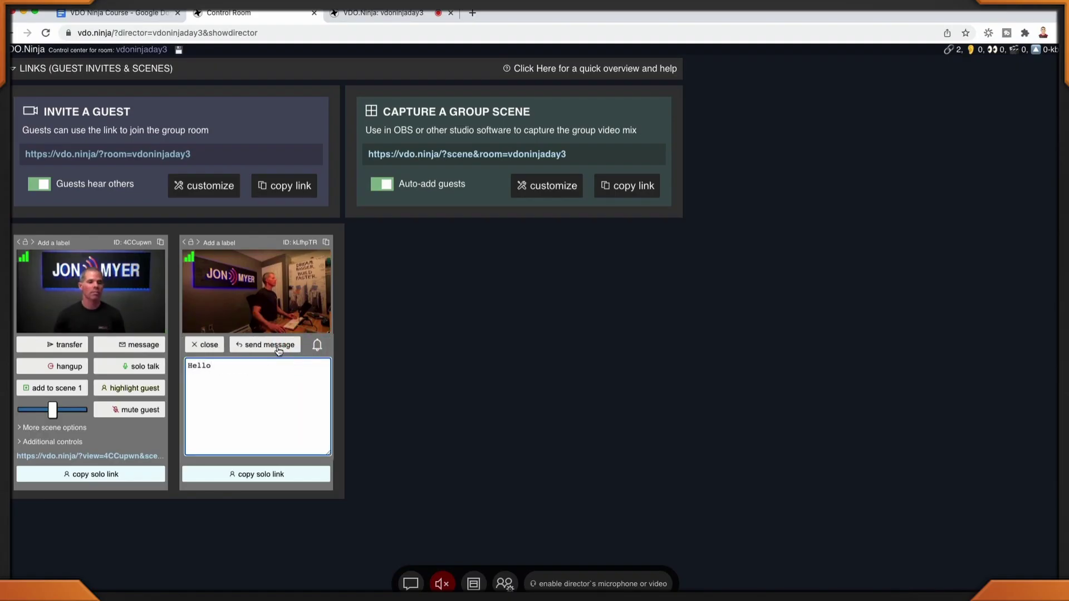
pyautogui.click(270, 345)
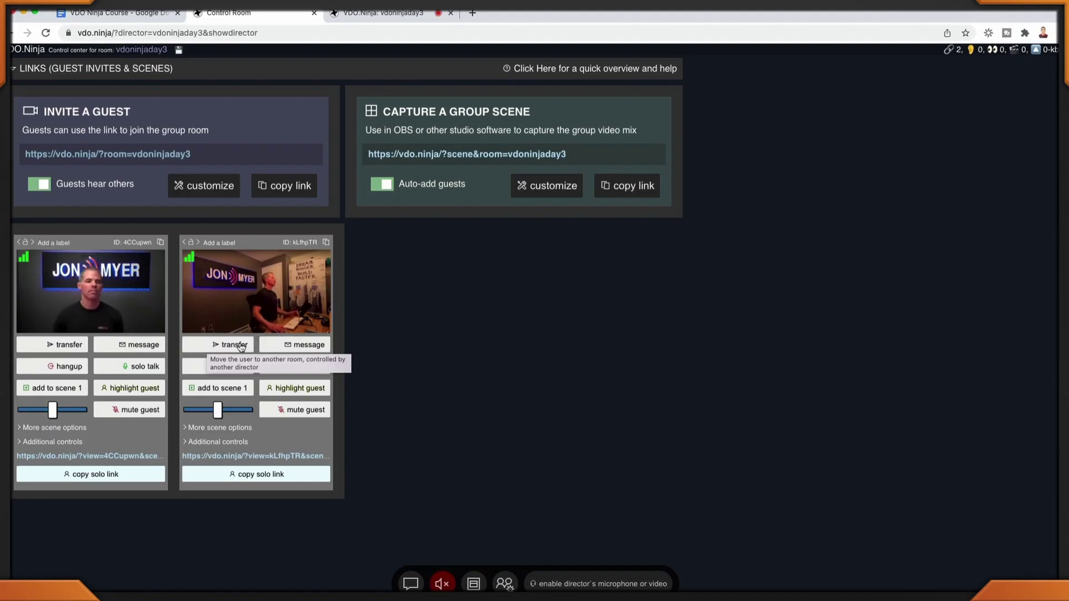
pyautogui.click(323, 370)
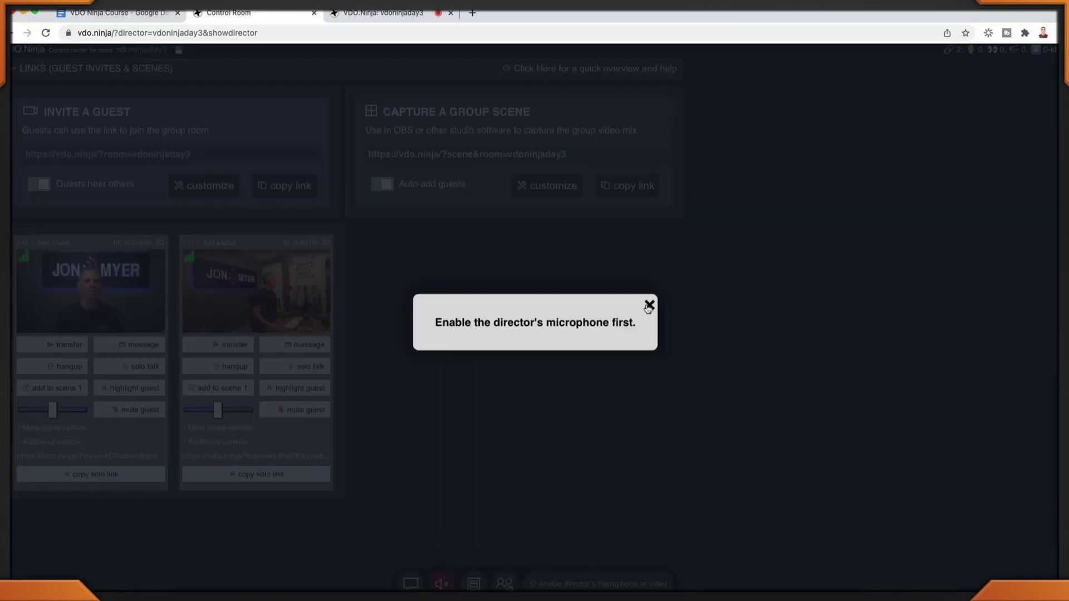
pyautogui.click(648, 306)
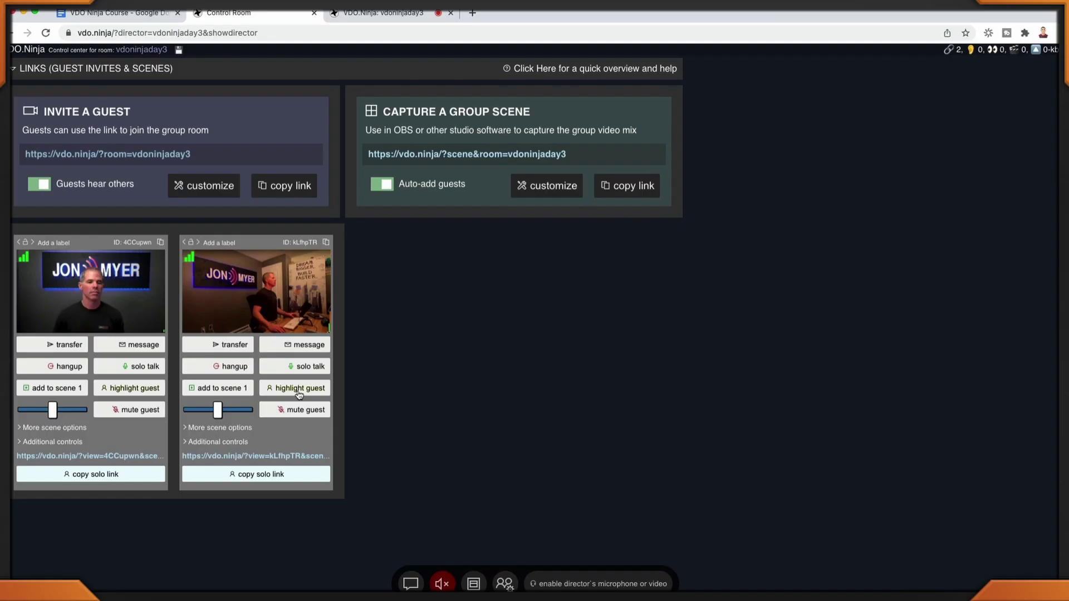
# Highlight the second guest, check the guest page, then copy the Capture a Group Scene link
pyautogui.click(297, 386)
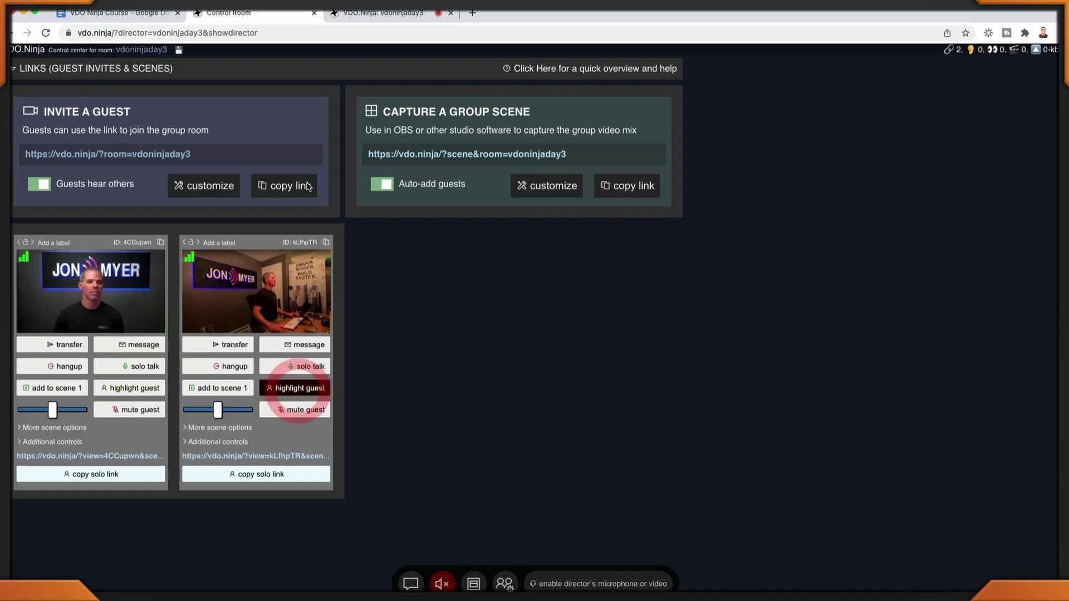
pyautogui.click(355, 14)
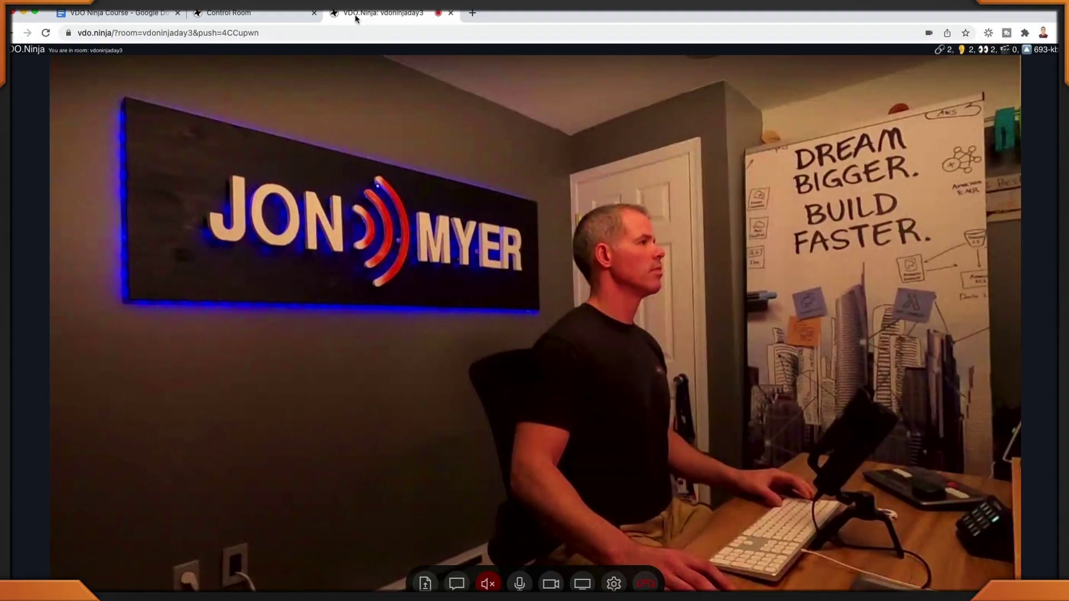
pyautogui.click(233, 12)
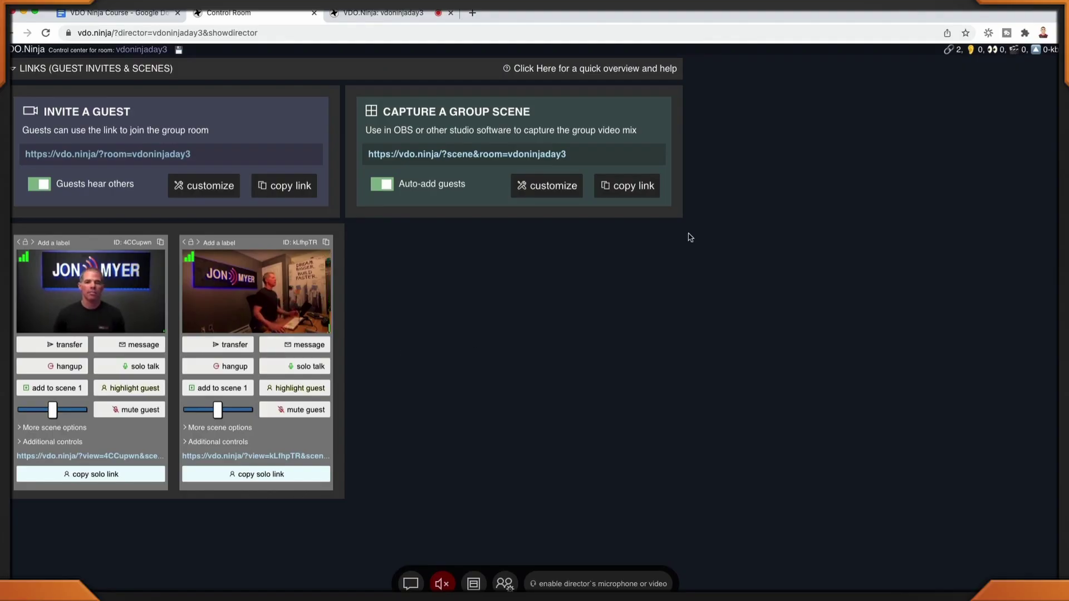
pyautogui.click(635, 188)
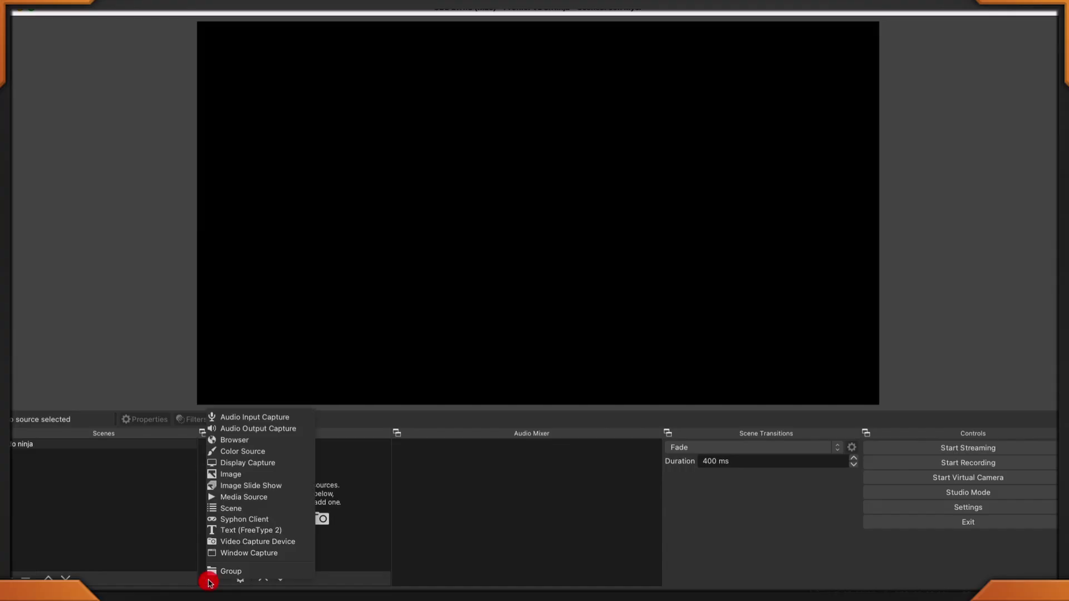
# Add OBS browser source s0 with the pasted vdoninjaday3 group scene URL at 1920×1080
pyautogui.click(229, 443)
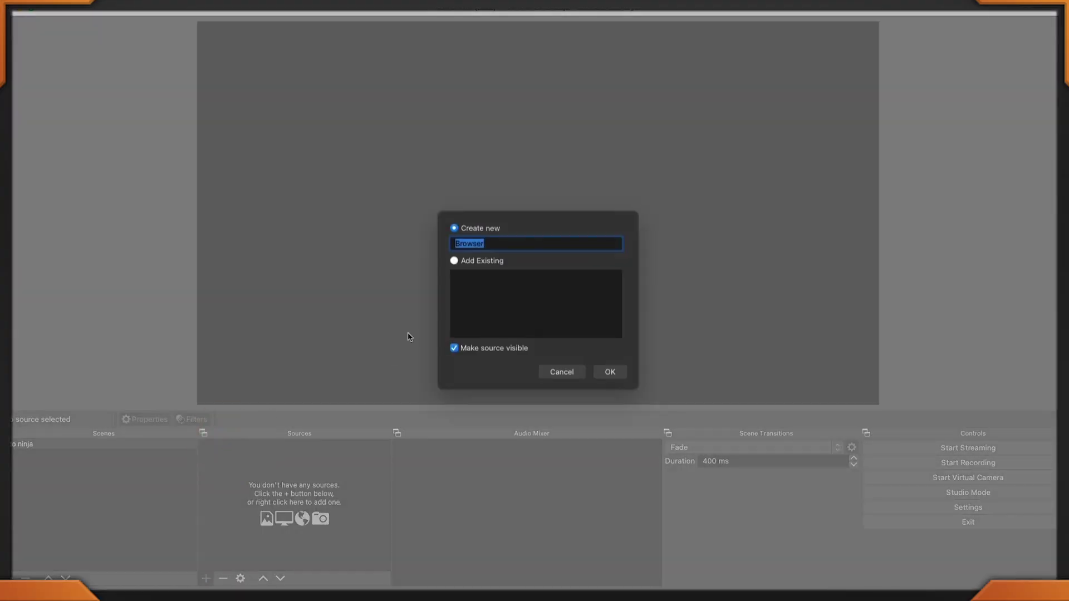
pyautogui.click(597, 373)
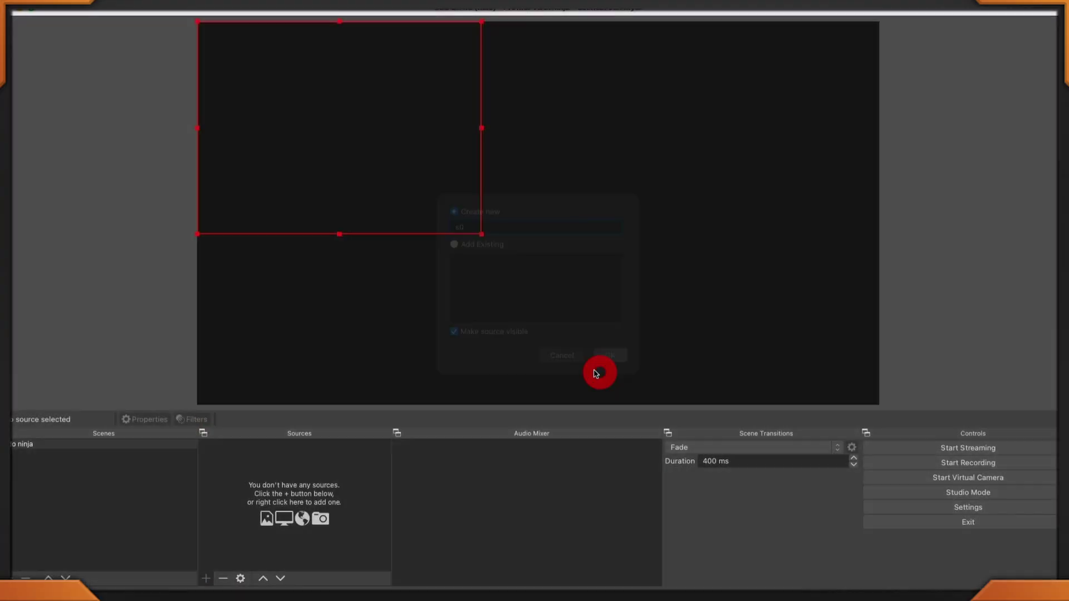
pyautogui.press('super+a')
pyautogui.press('super+v')
pyautogui.moveTo(447, 346); pyautogui.dragTo(395, 349)
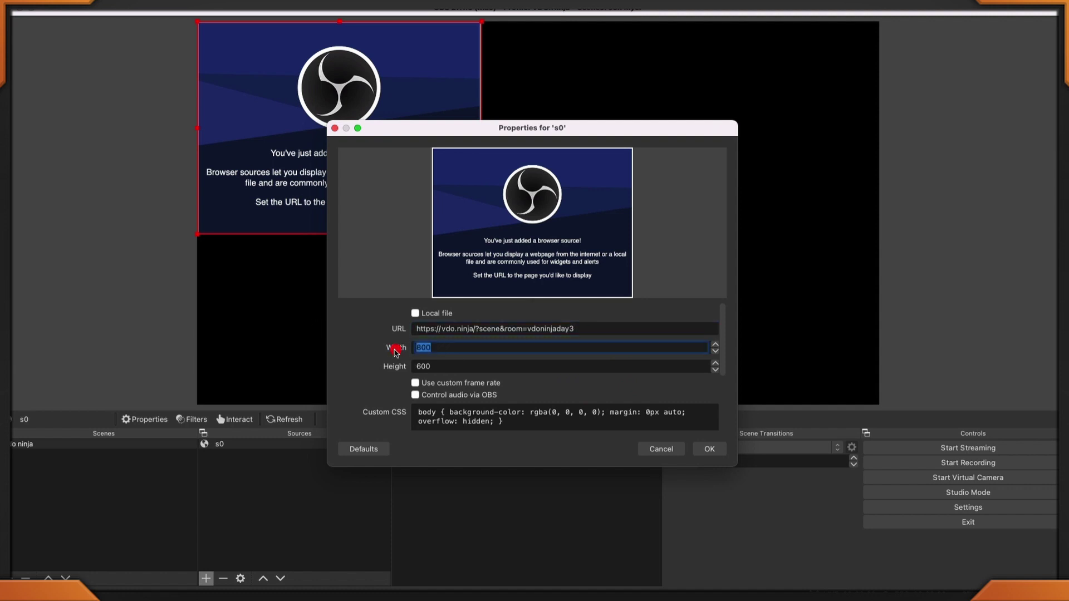
pyautogui.press('Tab')
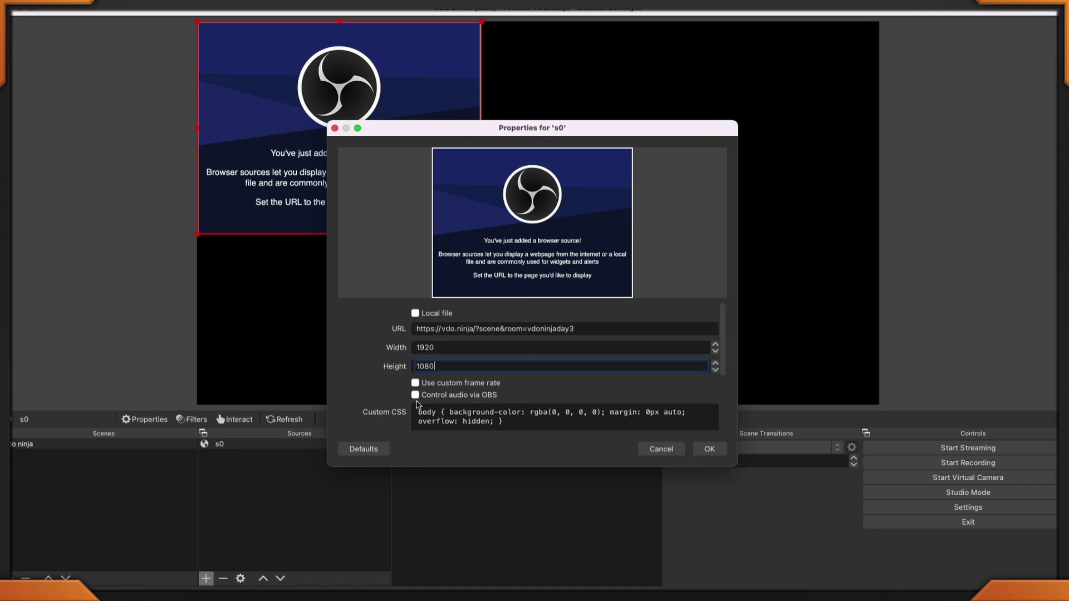
pyautogui.click(707, 449)
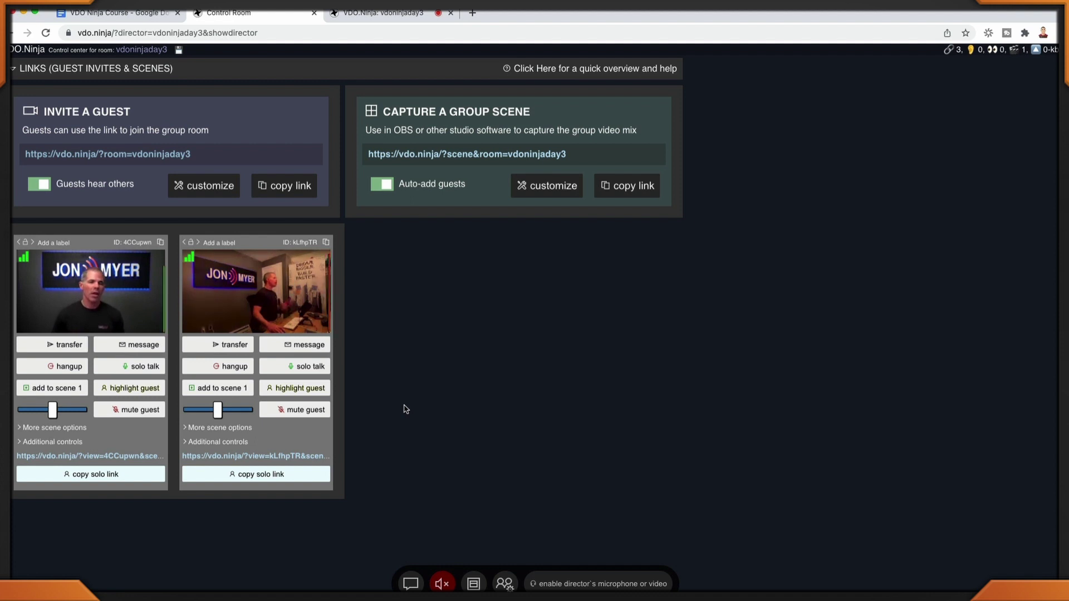
# Add the second guest to scene 1, then begin adding a new source in OBS
pyautogui.click(240, 388)
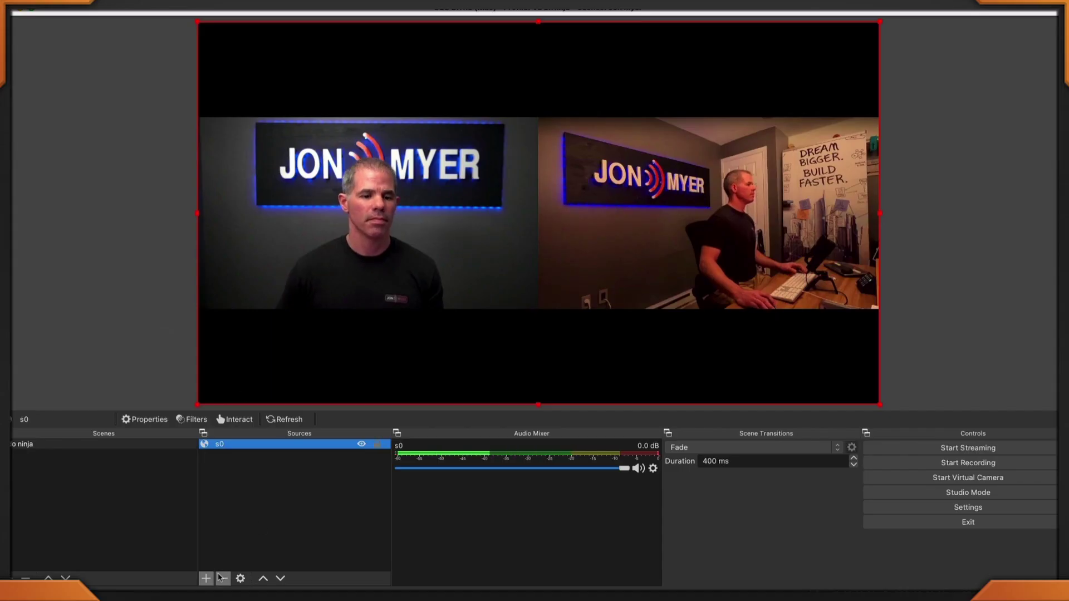
pyautogui.click(207, 579)
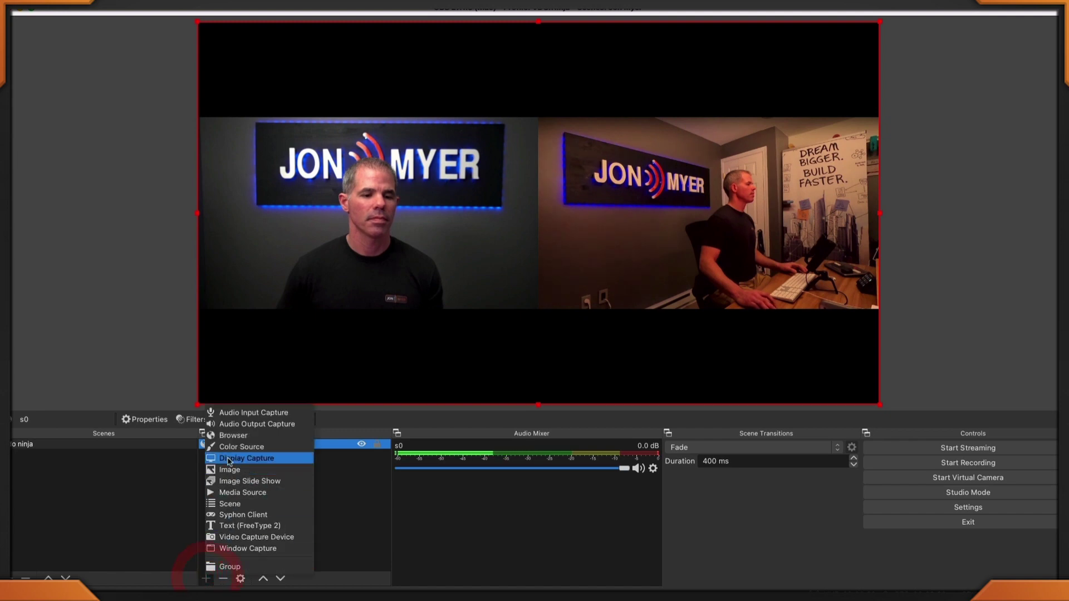
pyautogui.click(231, 435)
pyautogui.write('s1')
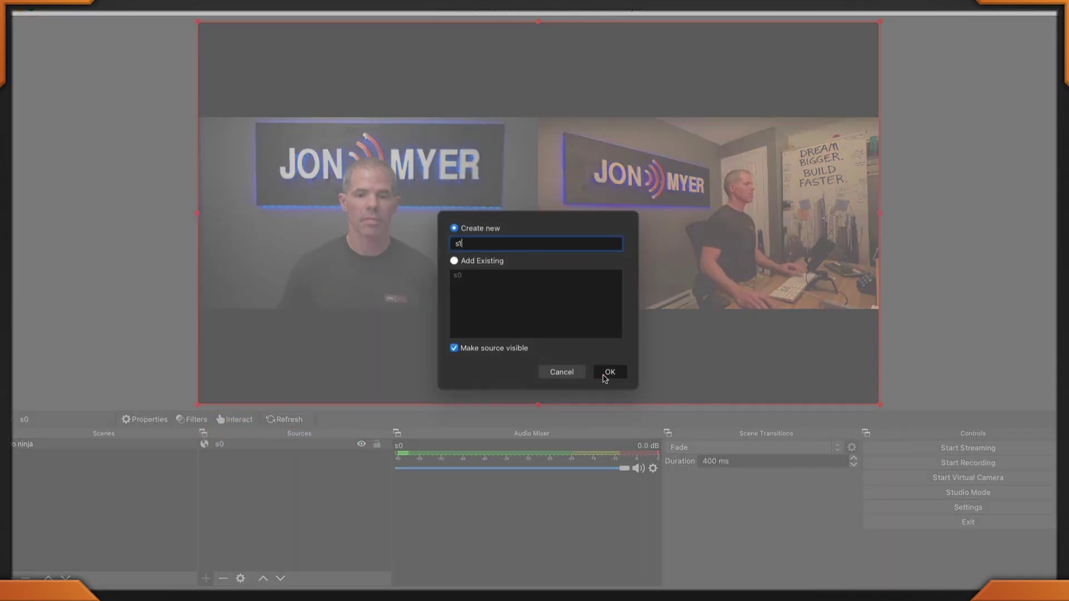
pyautogui.click(609, 372)
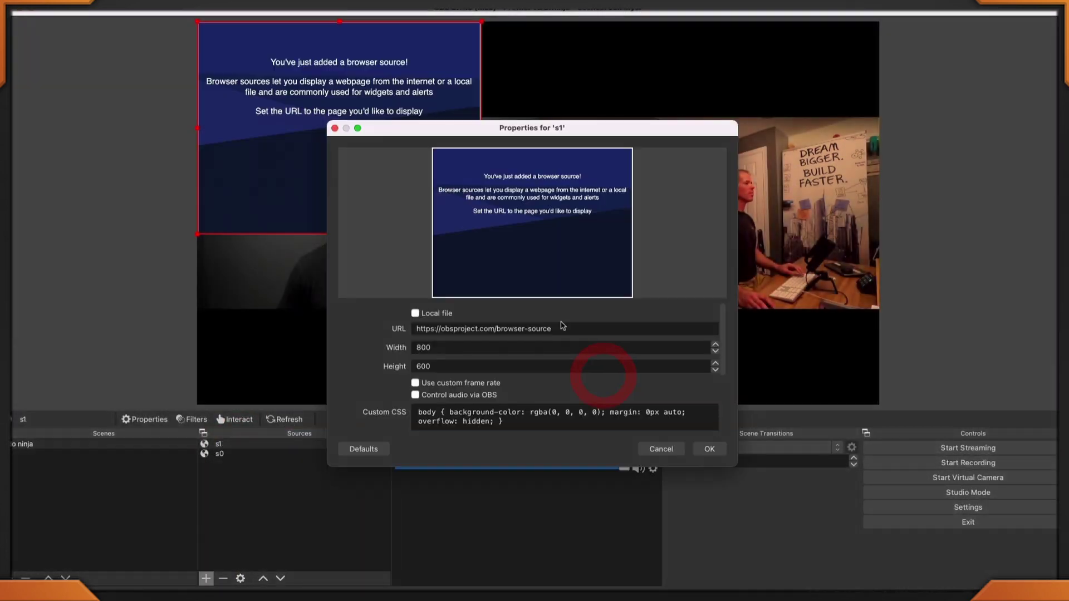
pyautogui.moveTo(568, 331); pyautogui.dragTo(368, 336)
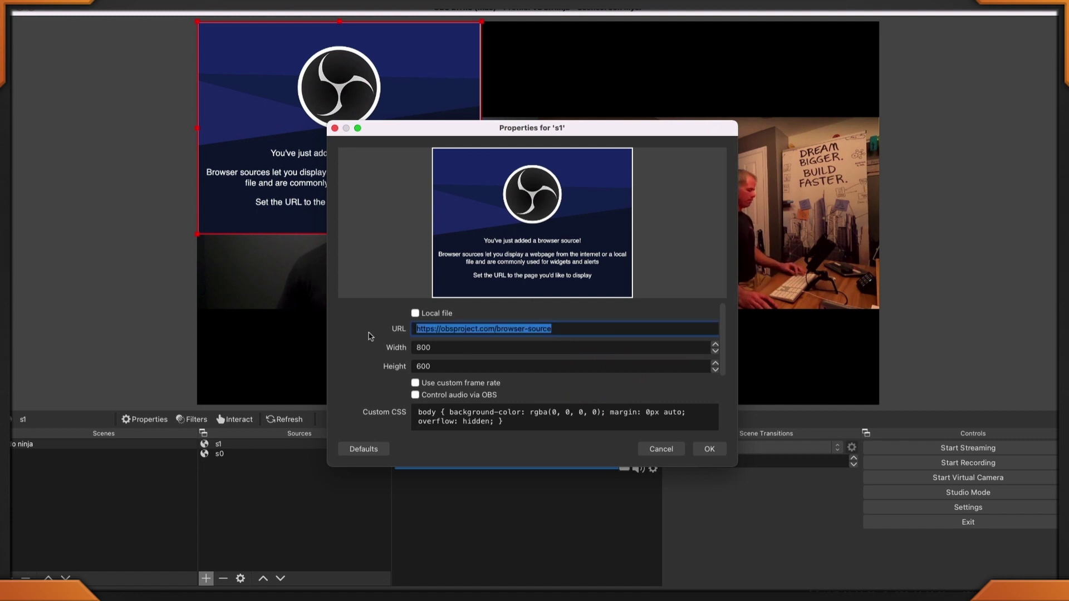
pyautogui.press('super+v')
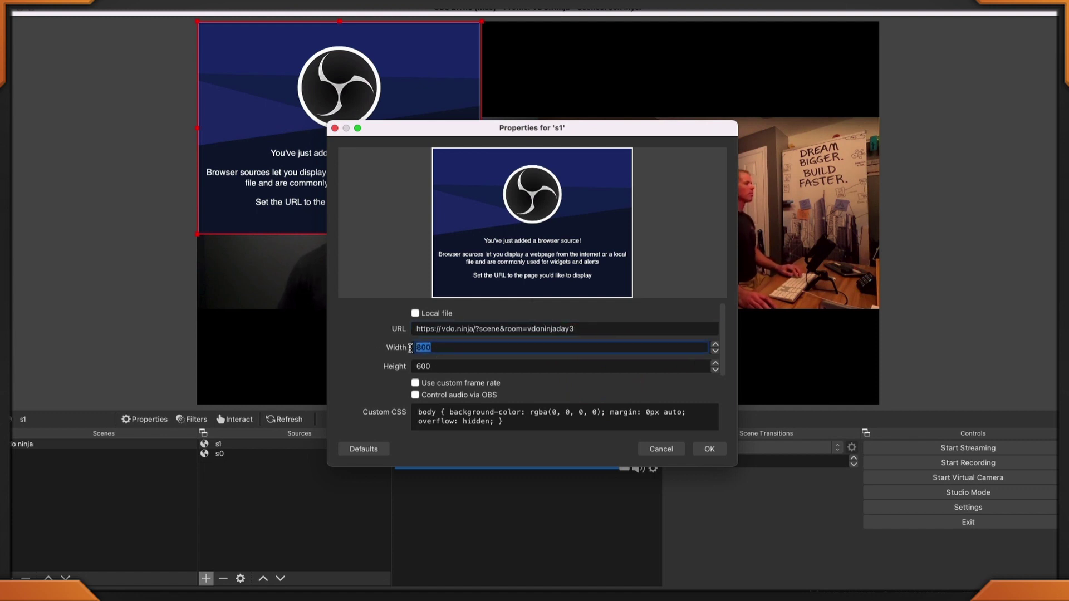
pyautogui.write('1920')
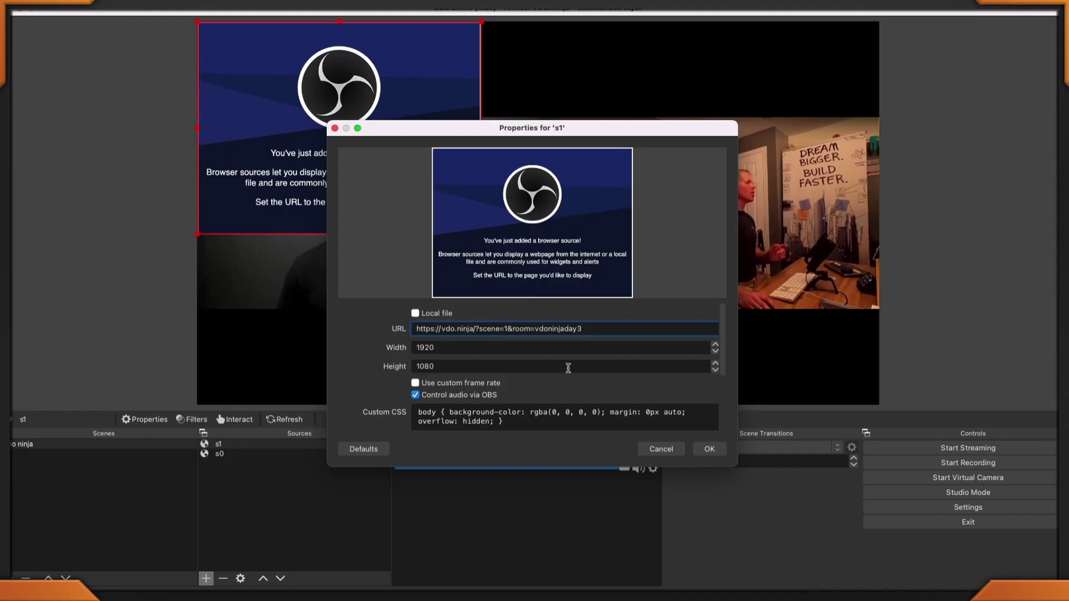
pyautogui.click(717, 455)
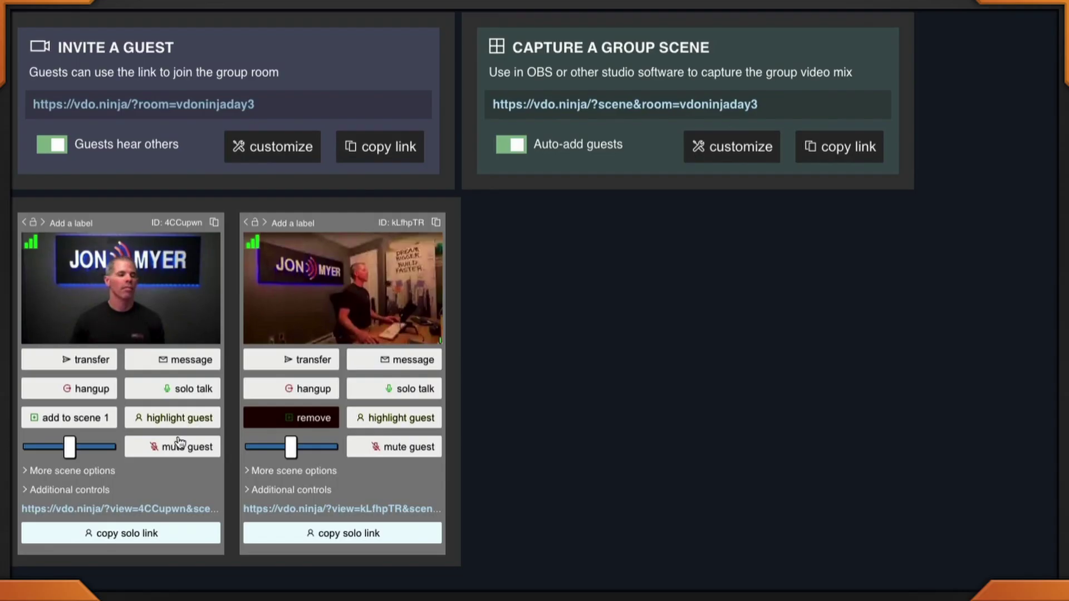
# Mute the first and second guests from their director-page cards
pyautogui.click(182, 452)
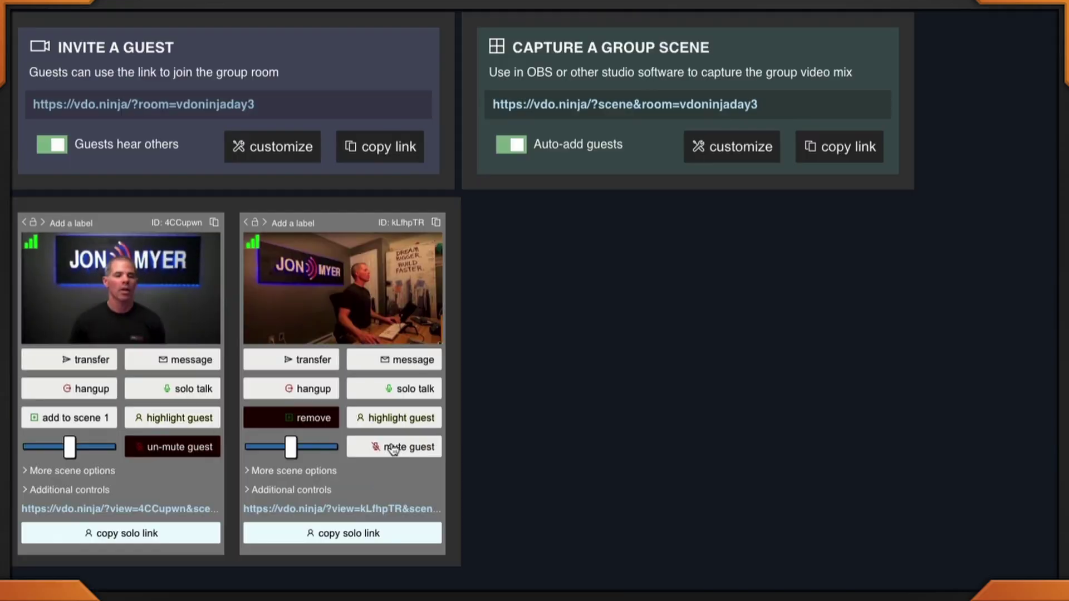
pyautogui.click(526, 503)
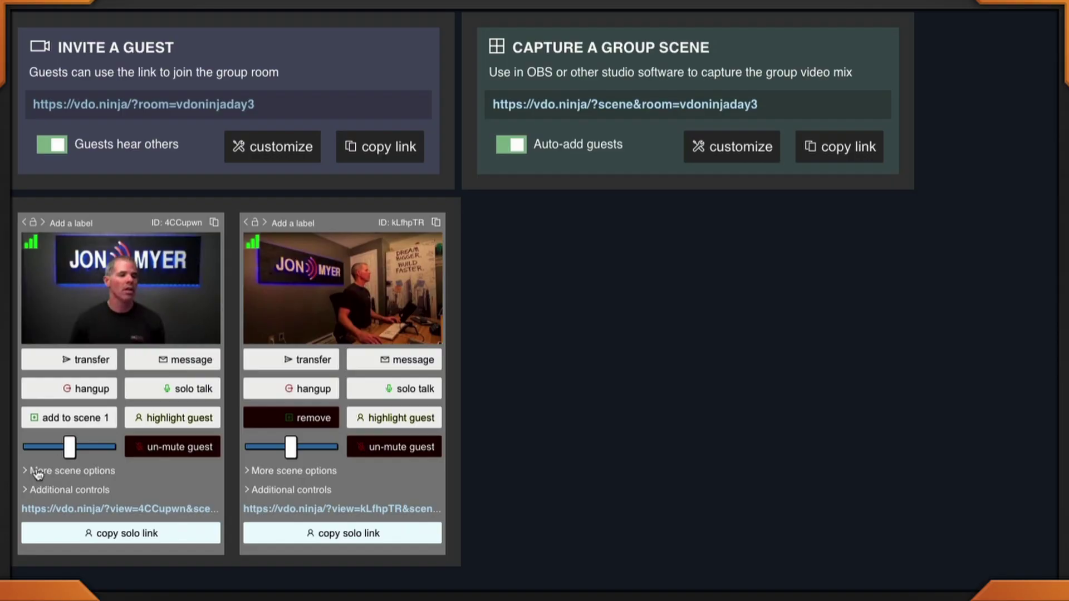
# Reveal more scene options and unmute both the second and first guests
pyautogui.click(38, 473)
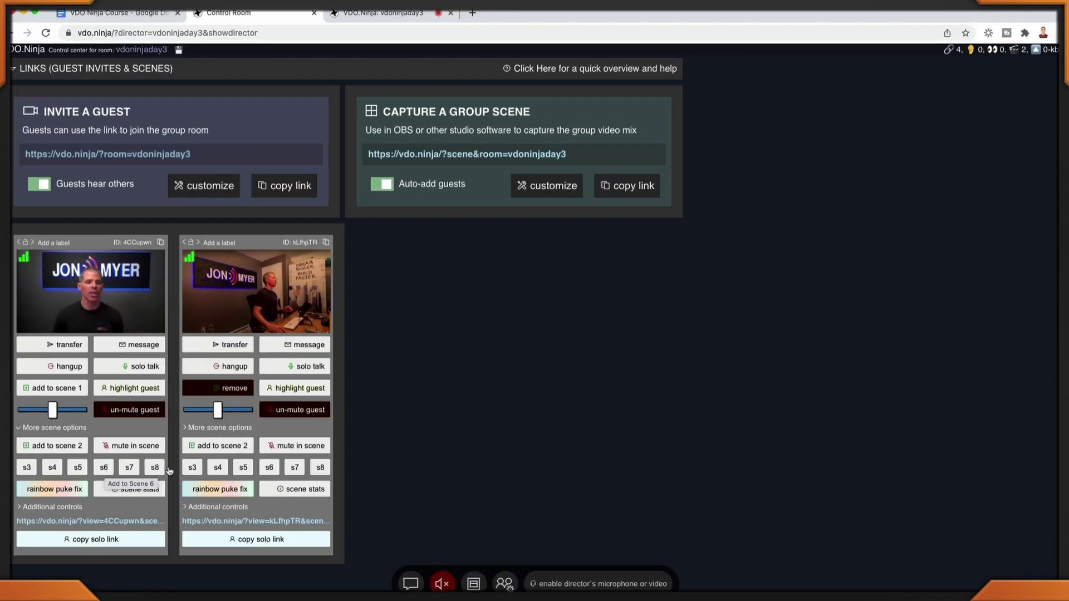
pyautogui.click(292, 413)
pyautogui.click(152, 416)
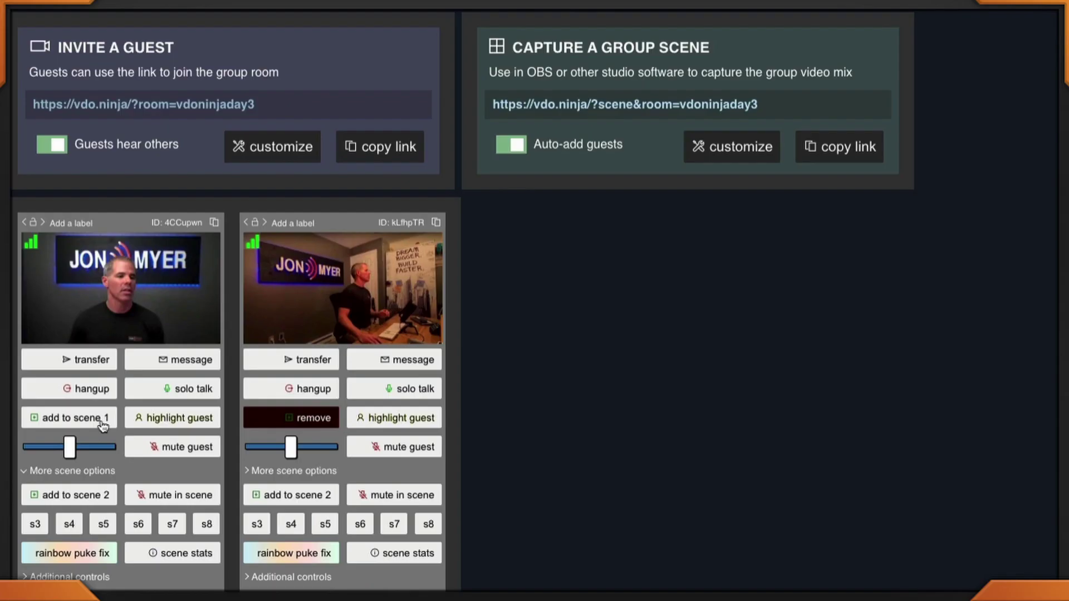
# Add the first guest to scenes 1 and 2, then copy the group scene link
pyautogui.click(93, 416)
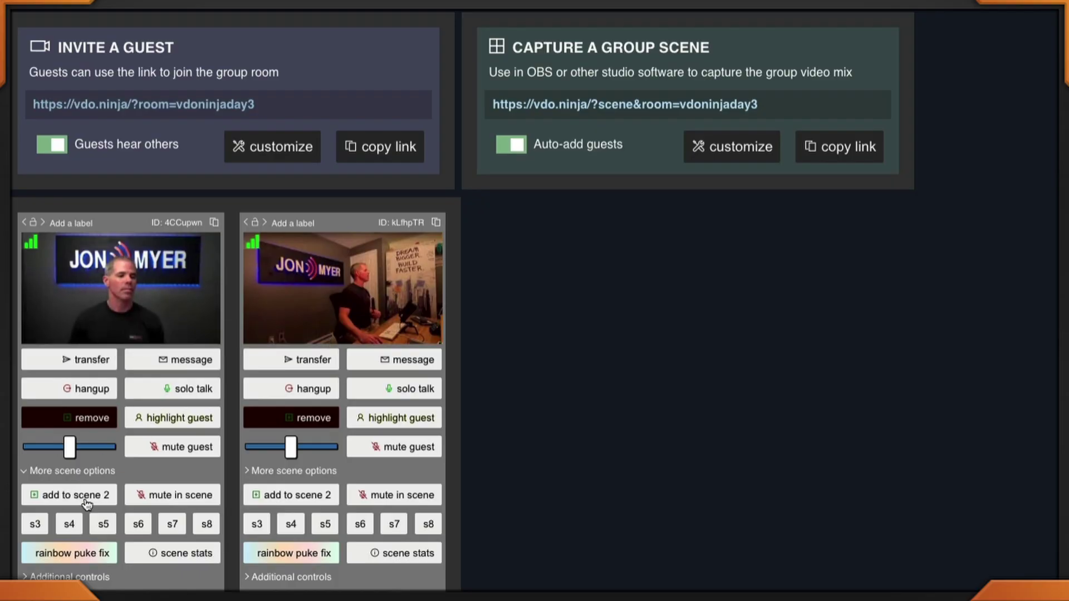
pyautogui.click(86, 500)
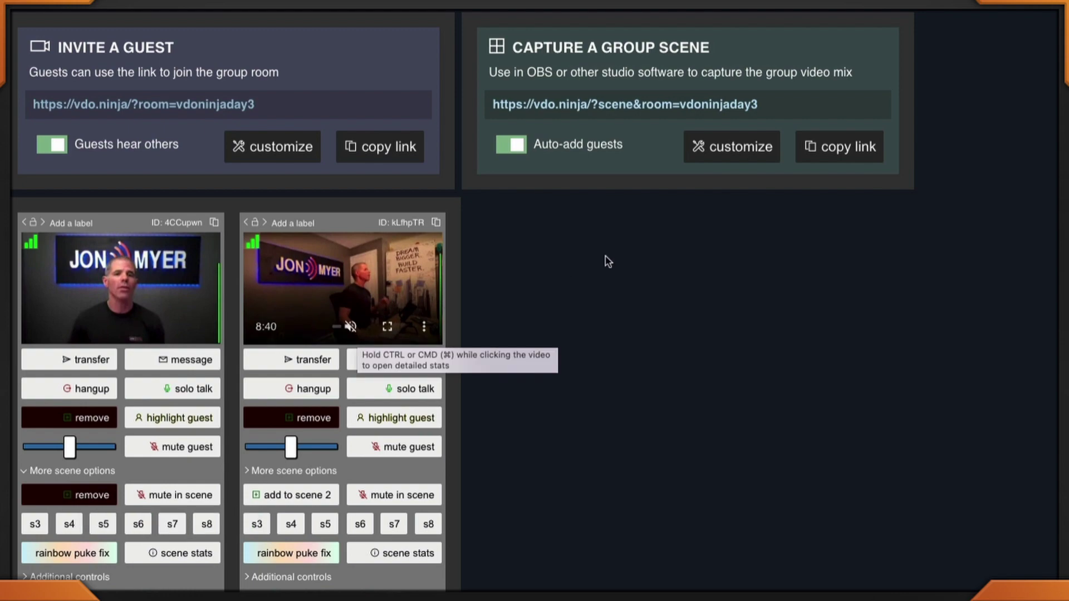
pyautogui.click(832, 158)
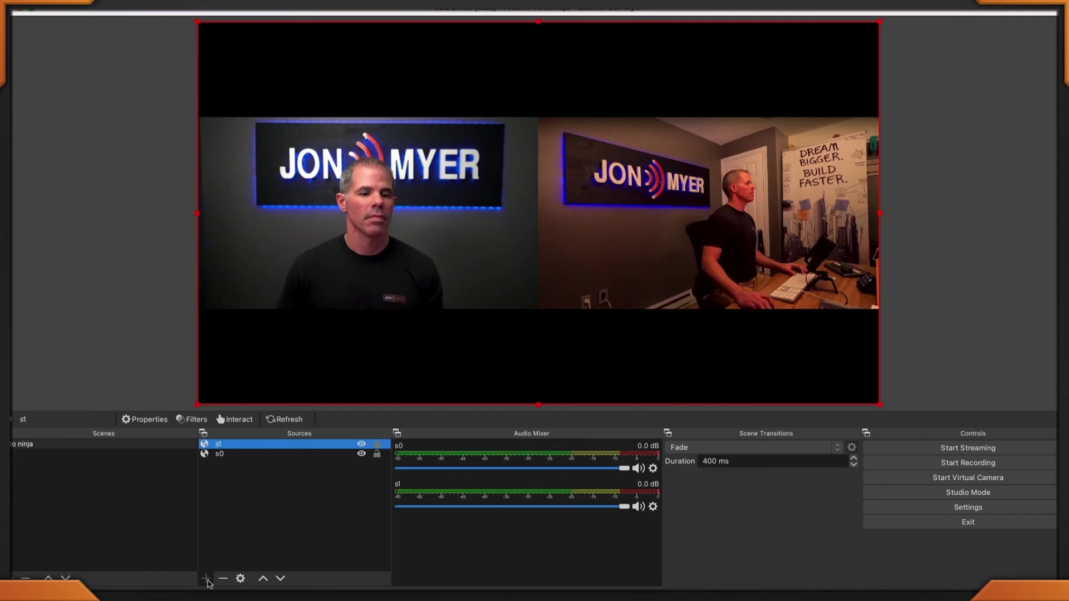
# Create browser source s2 with the pasted room link ending in scene=2
pyautogui.click(206, 580)
pyautogui.click(236, 440)
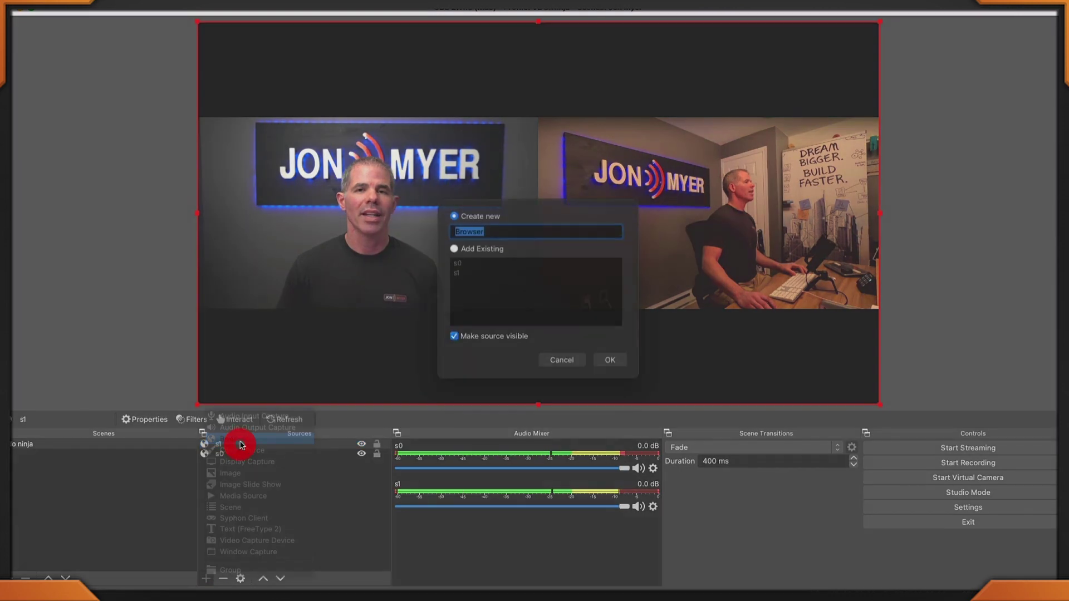
pyautogui.write('s2')
pyautogui.click(610, 372)
pyautogui.press('super+a')
pyautogui.press('super+v')
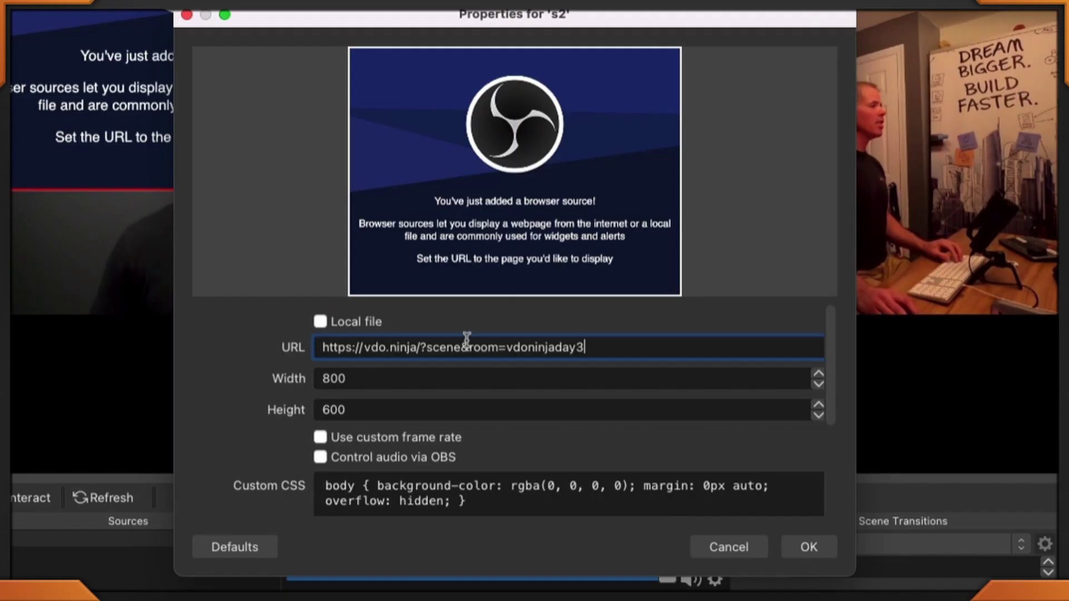
pyautogui.write('=2')
# Set s2 to 1920×1080 with OBS controlling audio, then toggle s1 off and on
pyautogui.click(287, 380)
pyautogui.write('1920')
pyautogui.press('Tab')
pyautogui.write('1080')
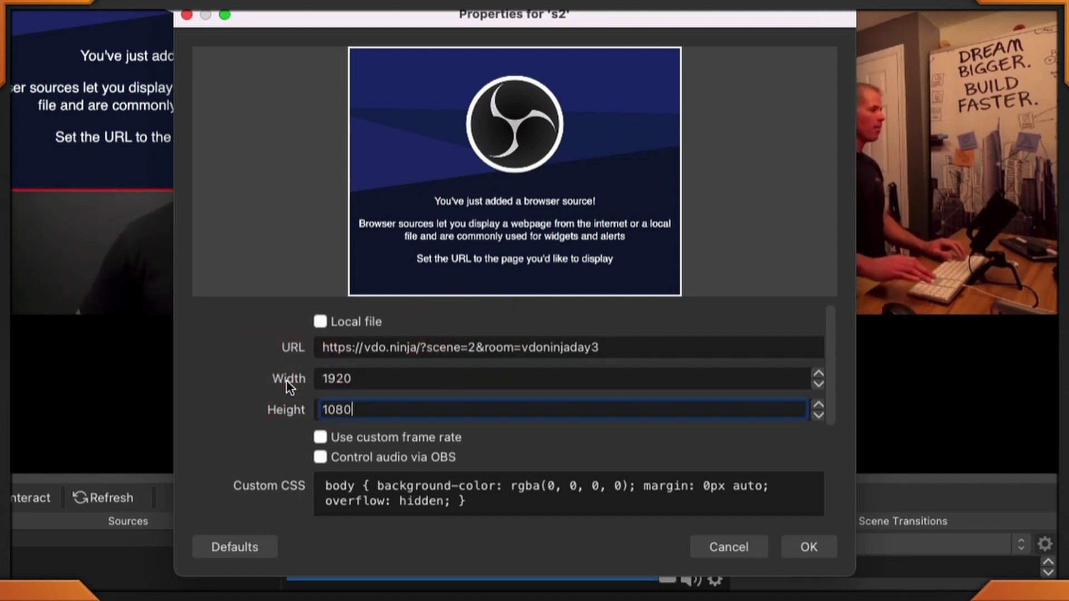
pyautogui.click(321, 458)
pyautogui.click(321, 458)
pyautogui.click(808, 547)
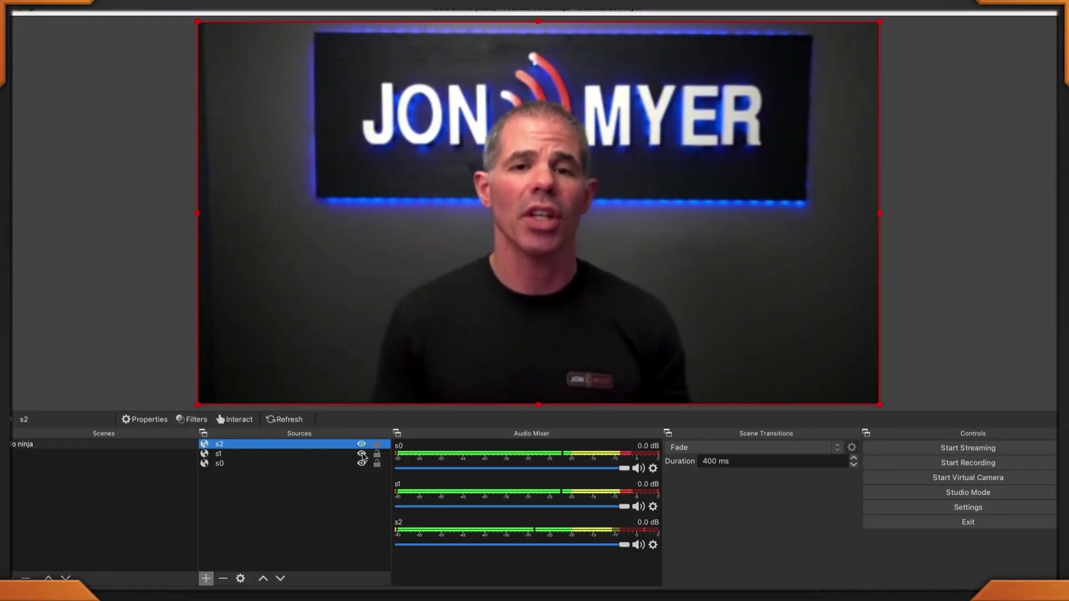
pyautogui.click(362, 454)
pyautogui.click(362, 454)
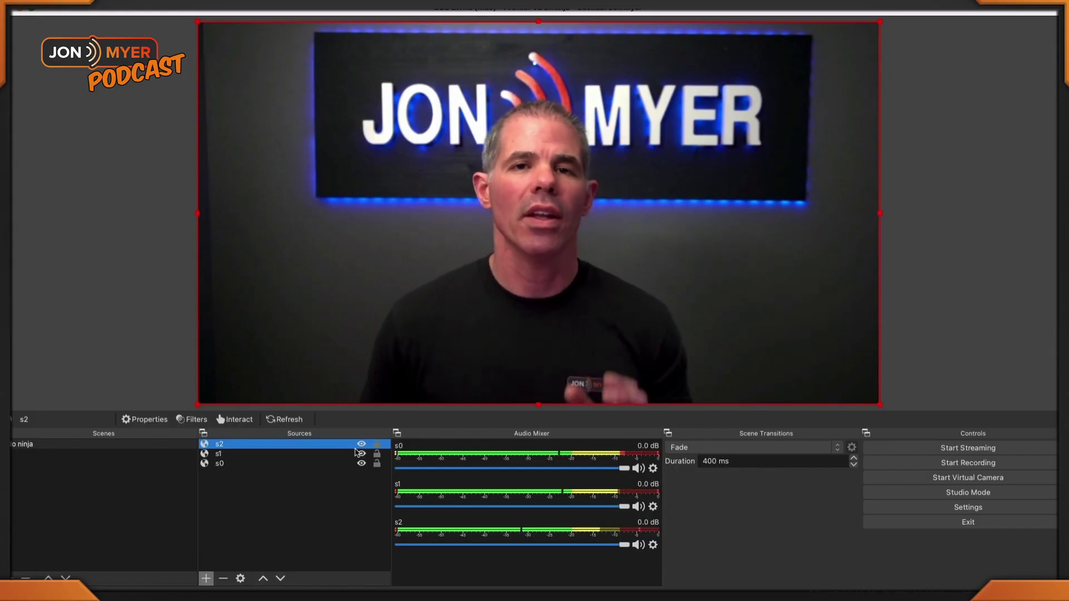
# Hide the s2 and s1 sources in OBS, then highlight the second guest in the director room
pyautogui.click(361, 445)
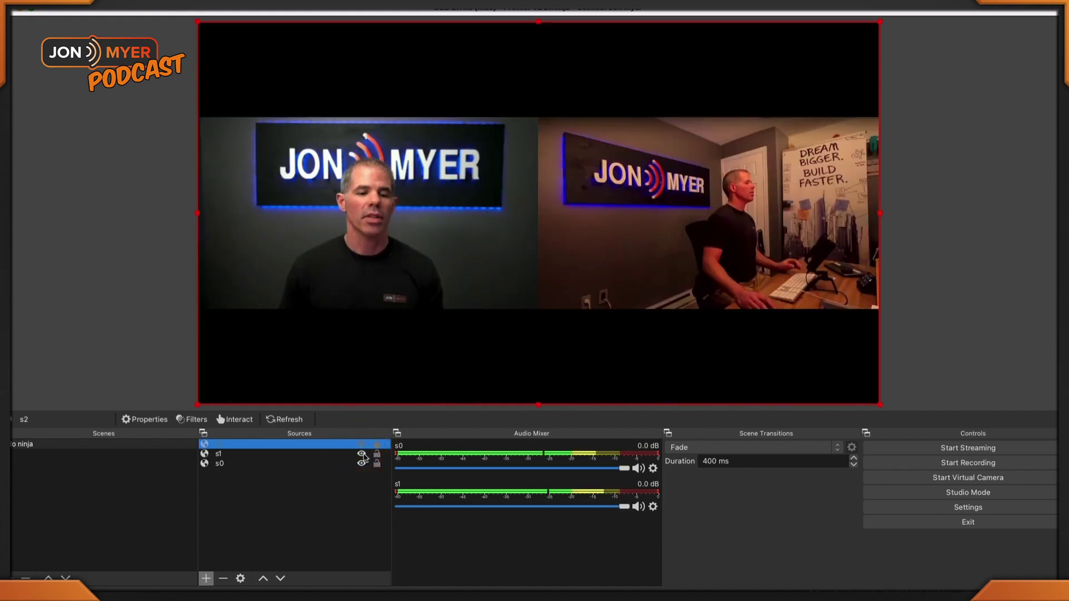
pyautogui.click(362, 455)
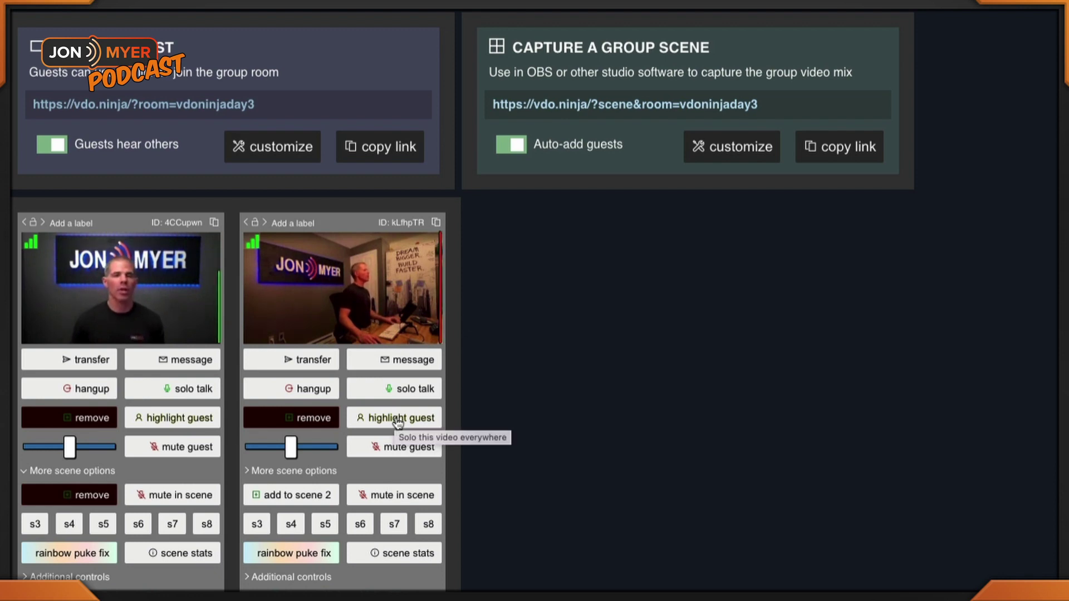
pyautogui.click(398, 421)
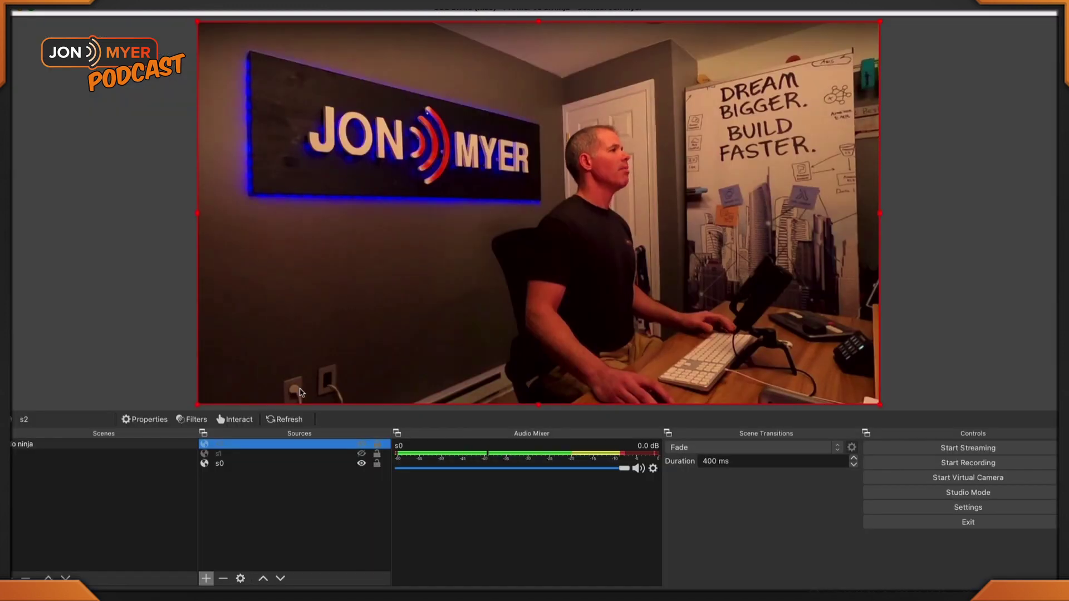